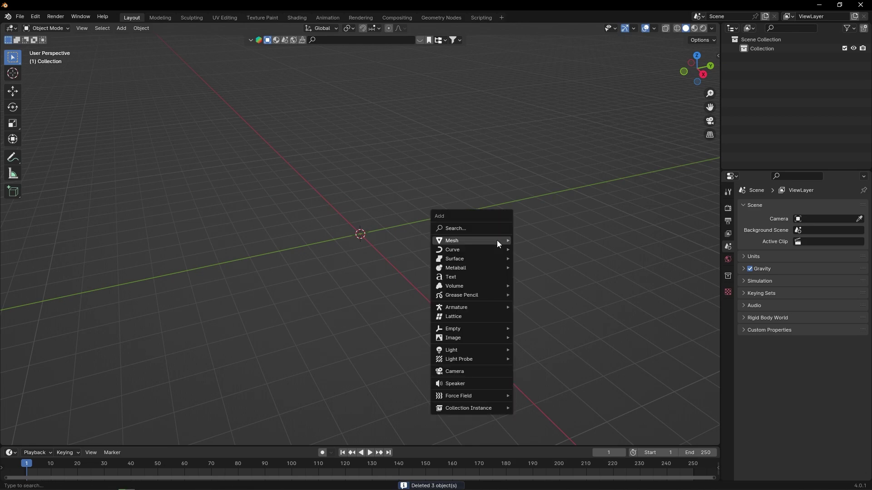
# - Add a cube and scale it to about 0.306 on Z, making a thin slab
pyautogui.moveTo(452, 240)
pyautogui.click(530, 247)
pyautogui.press('s')
pyautogui.press('z')
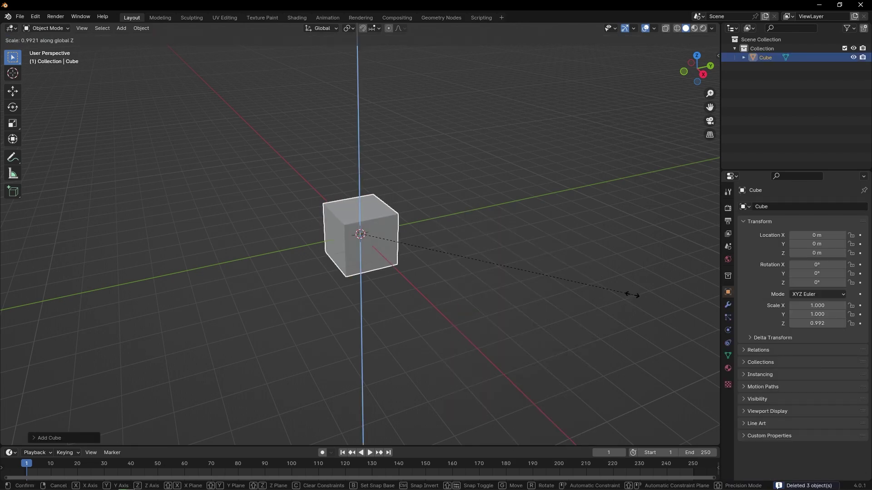
pyautogui.click(440, 267)
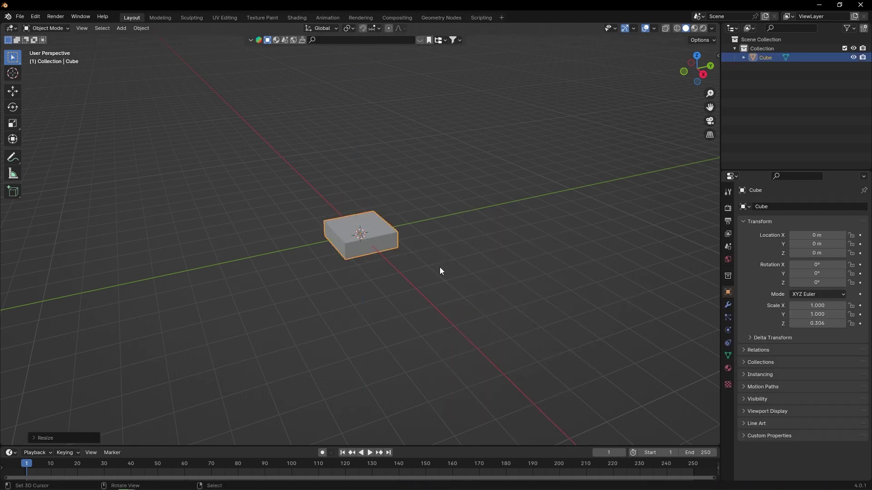
# - Import the Adidas logo as a Scalable Vector Graphics (.svg) file
pyautogui.click(21, 17)
pyautogui.moveTo(36, 145)
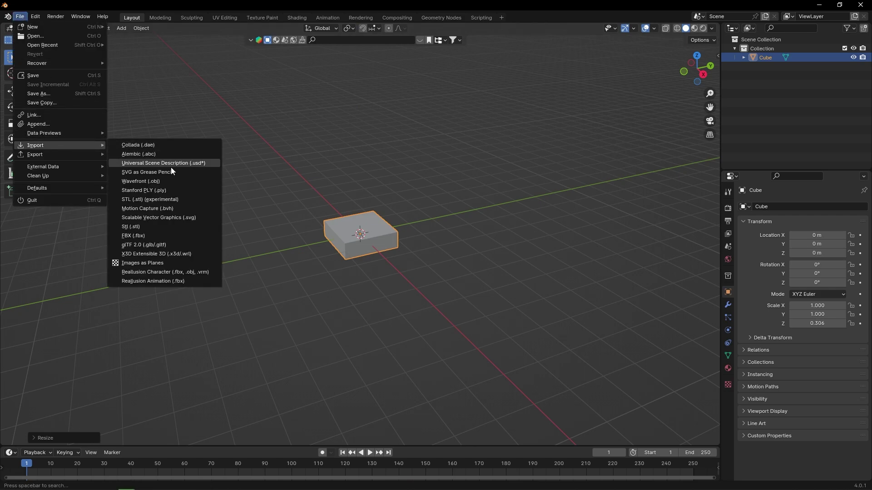
pyautogui.click(179, 218)
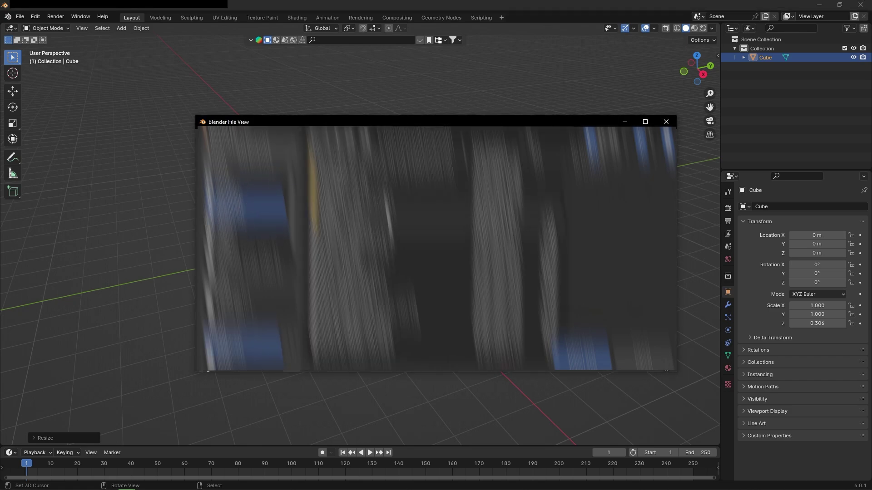
pyautogui.press('Return')
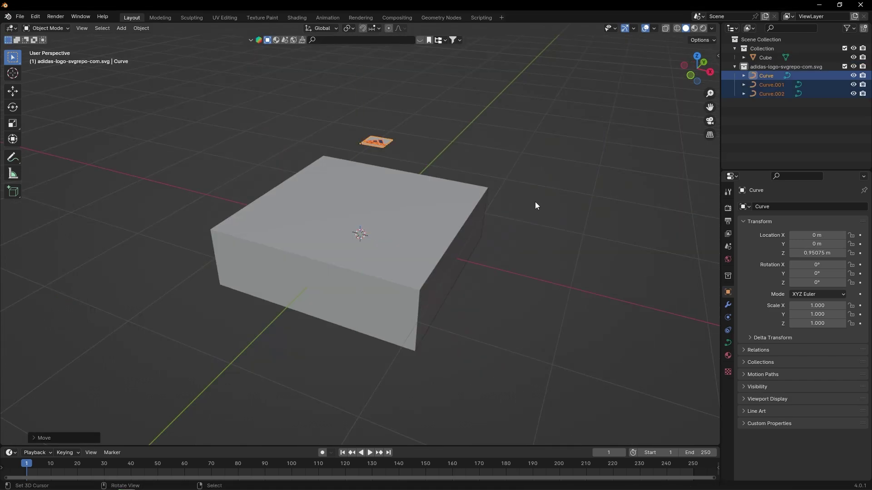
# - In top view, scale the logo up over the slab, then select the cube
pyautogui.press('KP_7')
pyautogui.scroll(5, 534, 201)
pyautogui.press('s')
pyautogui.click(643, 245)
pyautogui.click(406, 318)
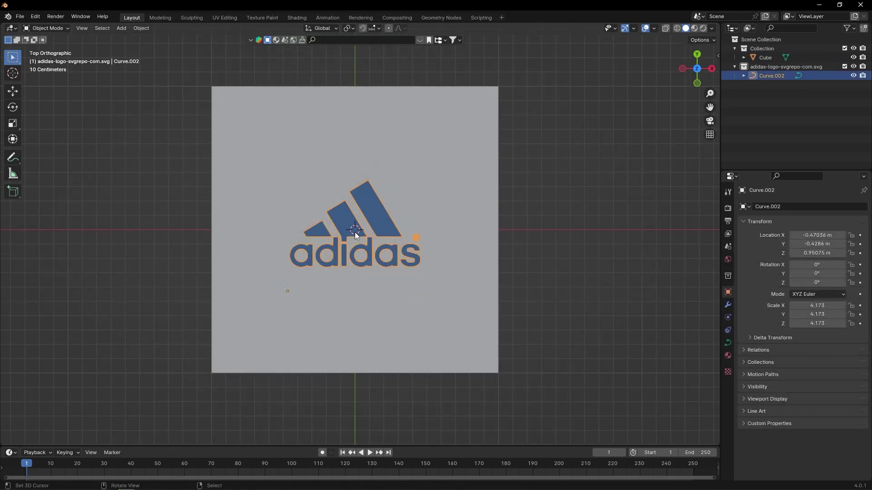
# - Subdivide the cube's mesh in Edit Mode with 50 cuts
pyautogui.press('Tab')
pyautogui.rightClick(489, 205)
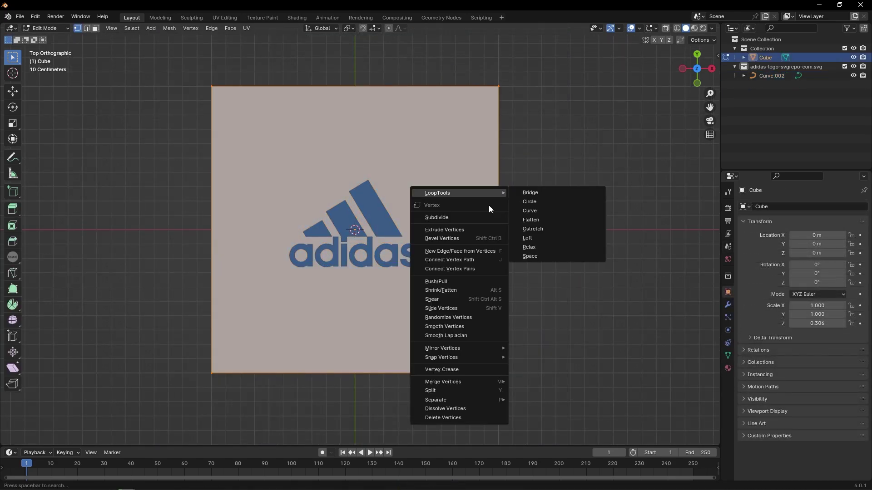
pyautogui.click(468, 217)
pyautogui.click(76, 440)
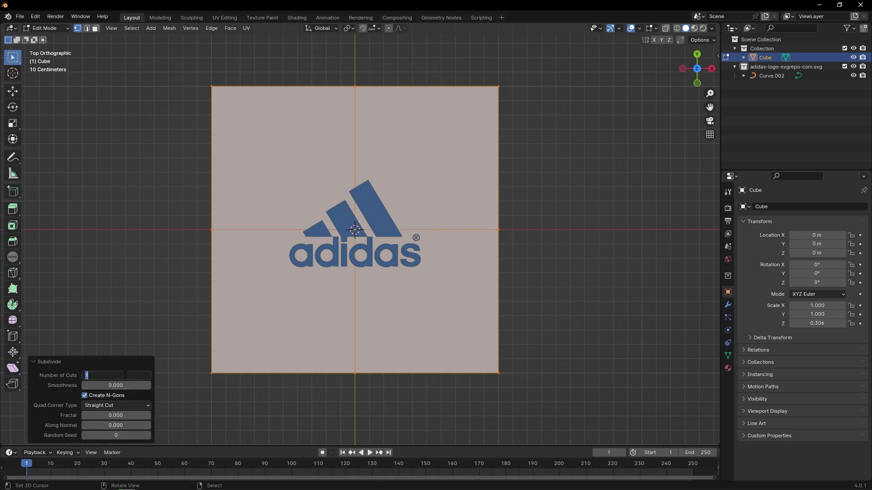
pyautogui.press('Return')
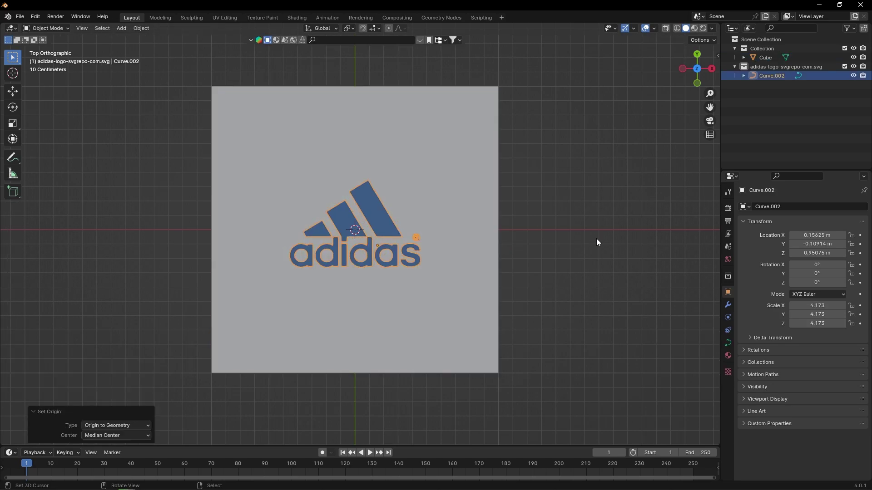
# - Knife Project the logo outline onto the cube, then isolate it in local view
pyautogui.keyDown('shift'); pyautogui.click(441, 185); pyautogui.keyUp('shift')
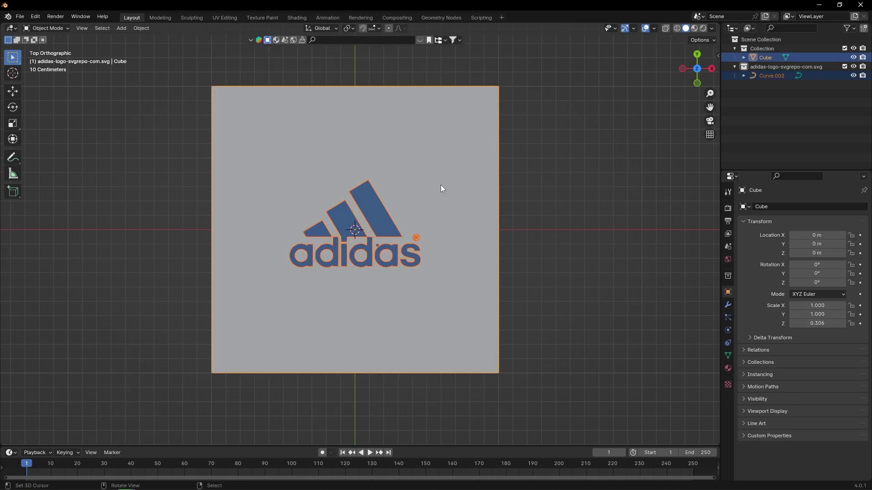
pyautogui.press('Tab')
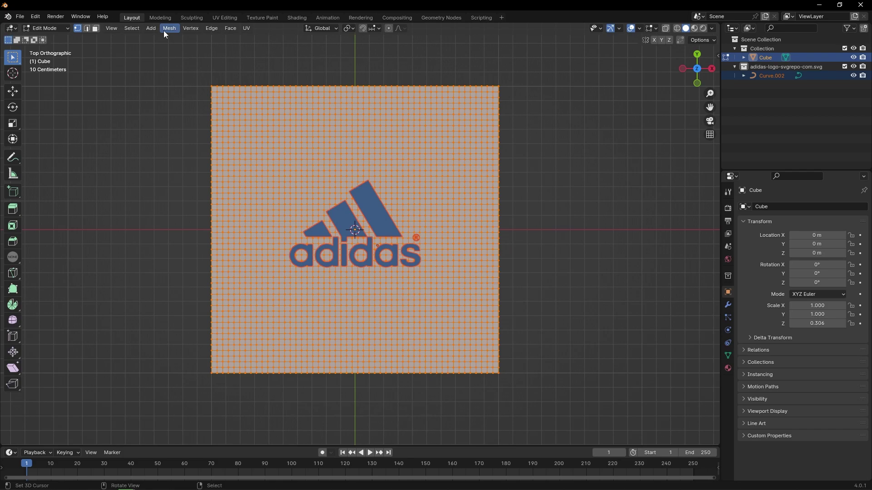
pyautogui.click(163, 31)
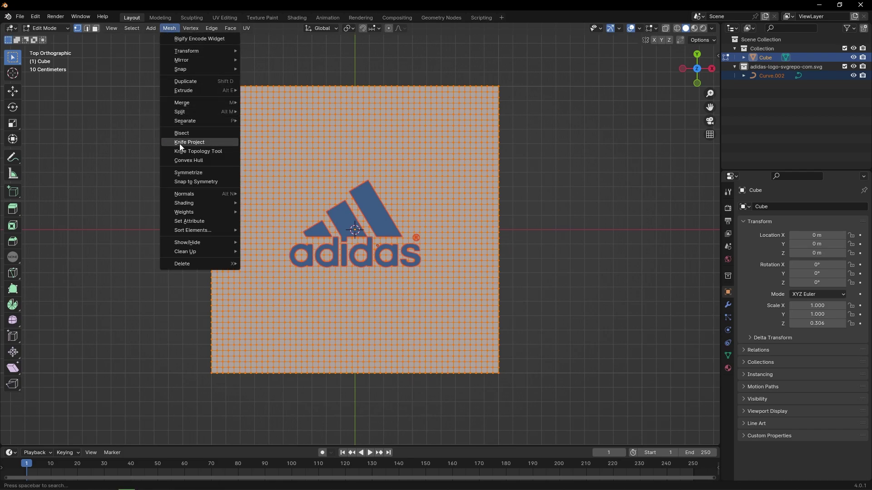
pyautogui.press('Return')
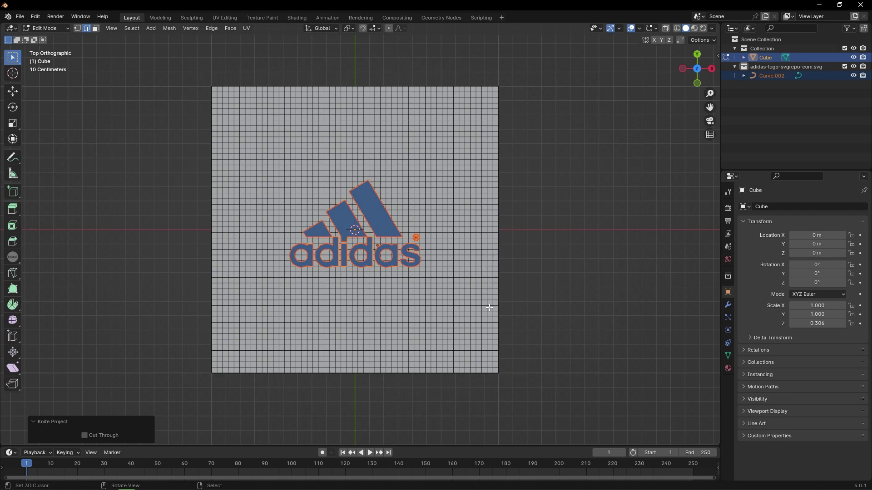
pyautogui.press('KP_Divide')
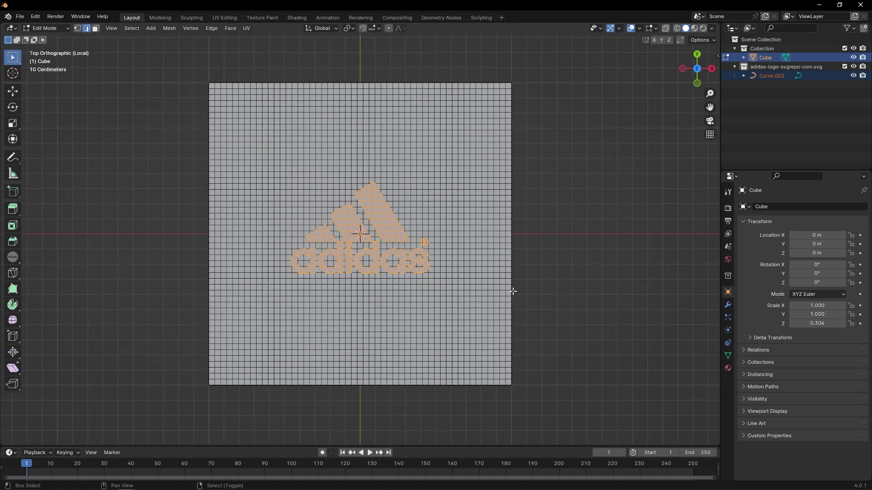
pyautogui.keyDown('ctrl'); pyautogui.moveTo(512, 291); pyautogui.dragTo(510, 288, button='middle'); pyautogui.keyUp('ctrl')
pyautogui.scroll(-2, 512, 288)
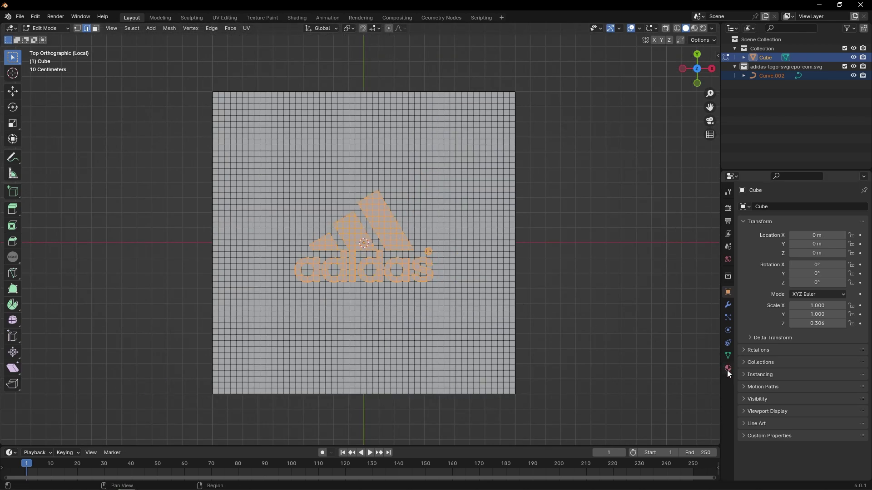
# - Create Material.001, then add a second slot holding Material.002
pyautogui.click(727, 370)
pyautogui.click(823, 248)
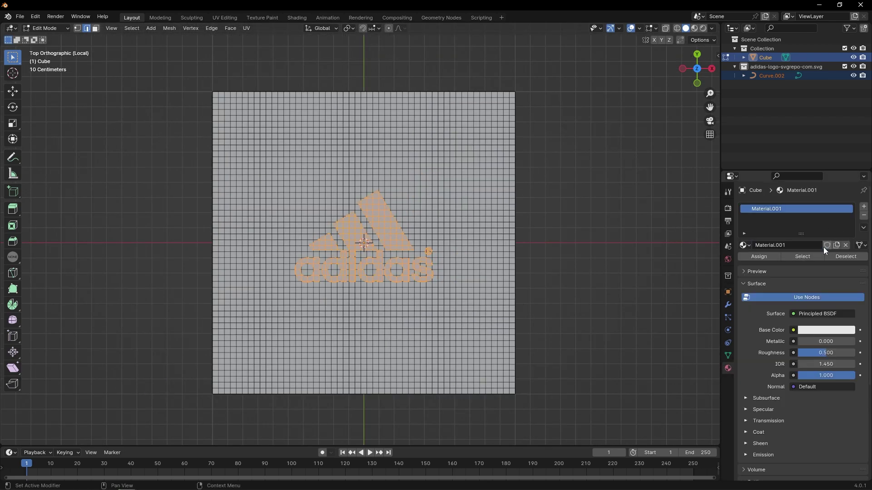
pyautogui.click(864, 210)
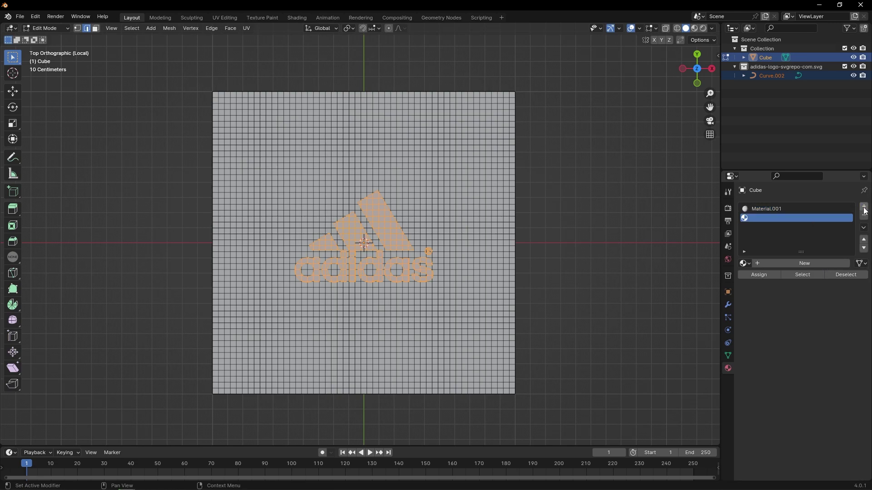
pyautogui.click(782, 262)
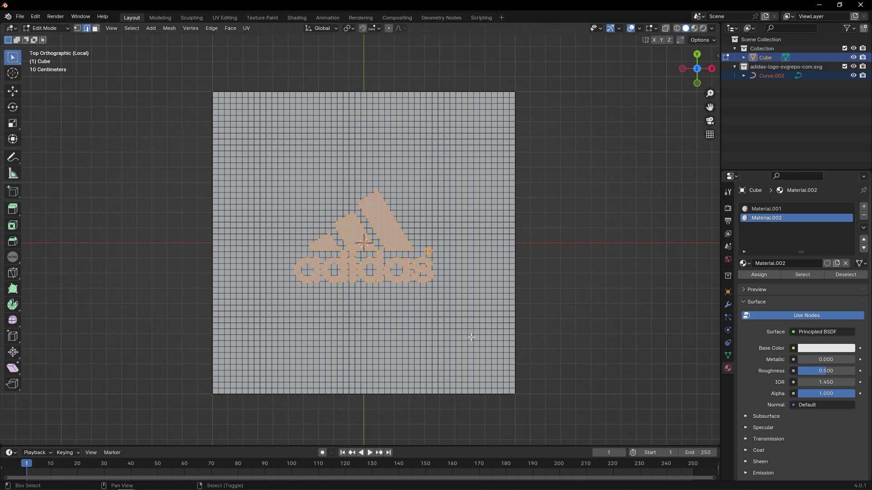
# - Select three vertical and three horizontal face loops across the slab
pyautogui.click(419, 399)
pyautogui.keyDown('alt'); pyautogui.click(423, 387); pyautogui.keyUp('alt')
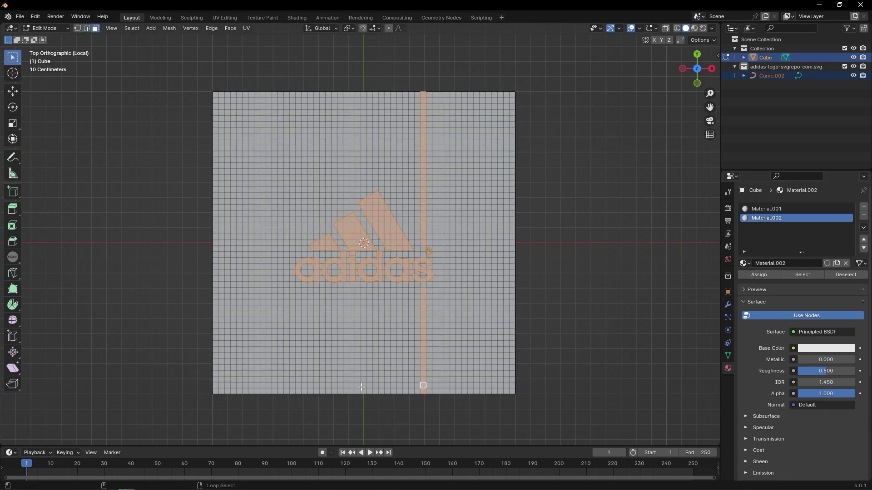
pyautogui.keyDown('alt'); pyautogui.keyDown('shift'); pyautogui.click(364, 385); pyautogui.keyUp('shift'); pyautogui.keyUp('alt')
pyautogui.keyDown('alt'); pyautogui.keyDown('shift'); pyautogui.click(316, 385); pyautogui.keyUp('shift'); pyautogui.keyUp('alt')
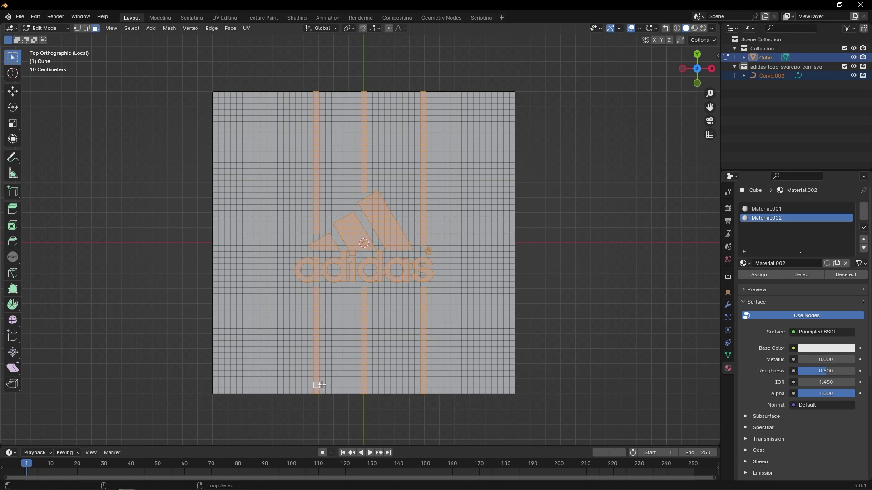
pyautogui.keyDown('alt'); pyautogui.keyDown('shift'); pyautogui.click(261, 319); pyautogui.keyUp('shift'); pyautogui.keyUp('alt')
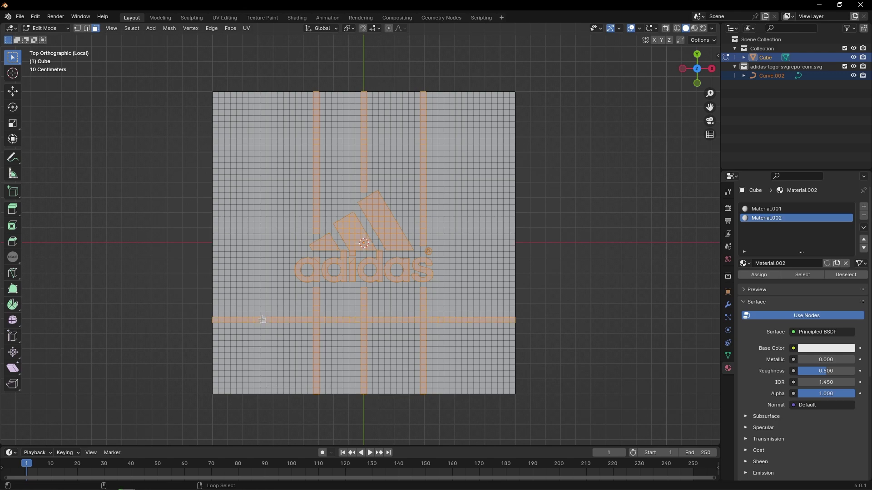
pyautogui.keyDown('alt'); pyautogui.keyDown('shift'); pyautogui.click(431, 160); pyautogui.keyUp('shift'); pyautogui.keyUp('alt')
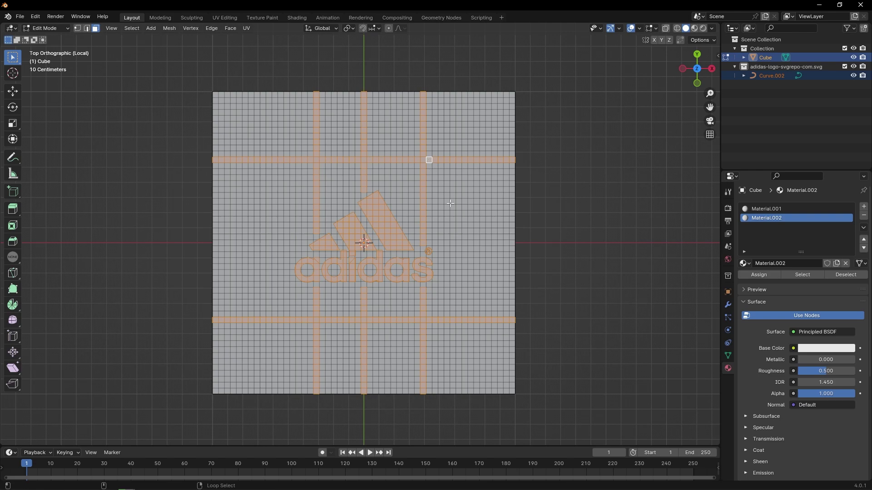
pyautogui.keyDown('alt'); pyautogui.keyDown('shift'); pyautogui.click(445, 248); pyautogui.keyUp('shift'); pyautogui.keyUp('alt')
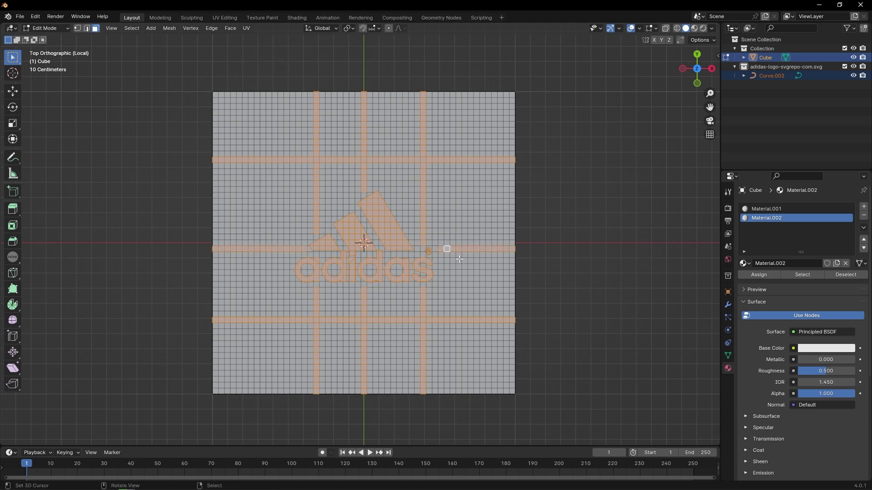
# - Assign the selected faces to a new vertex group named Group and exit Edit Mode
pyautogui.click(727, 355)
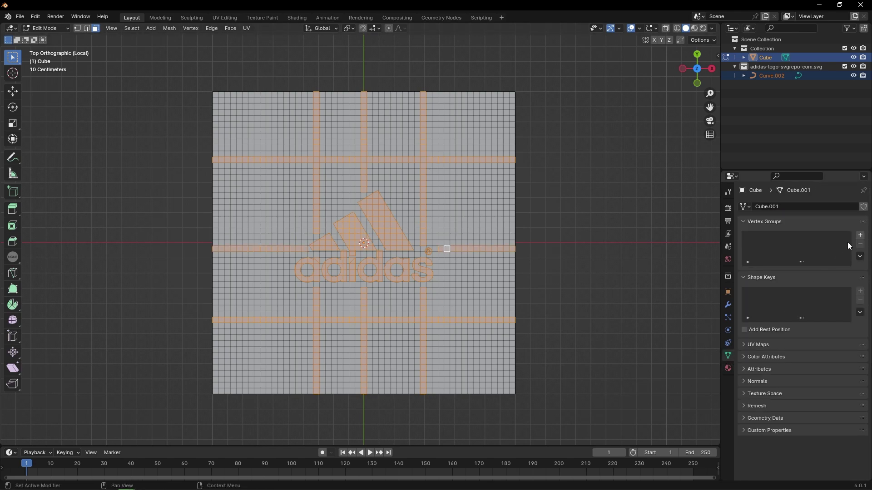
pyautogui.click(861, 236)
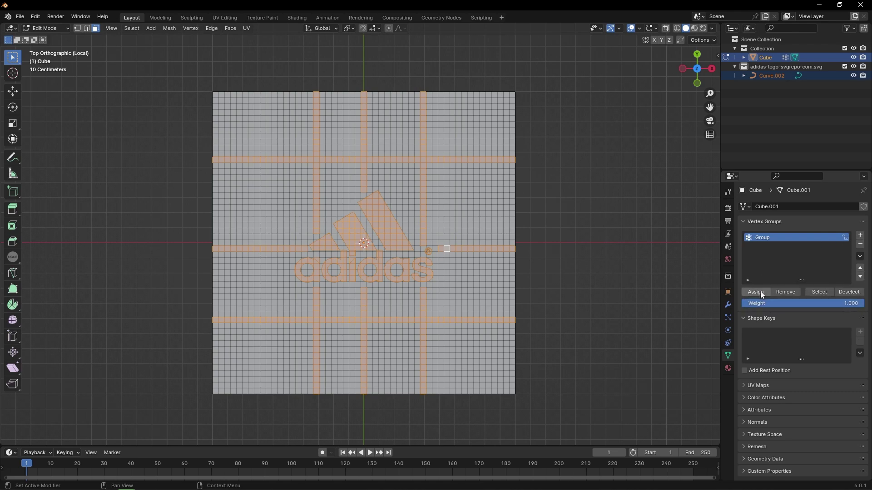
pyautogui.click(761, 291)
pyautogui.press('Tab')
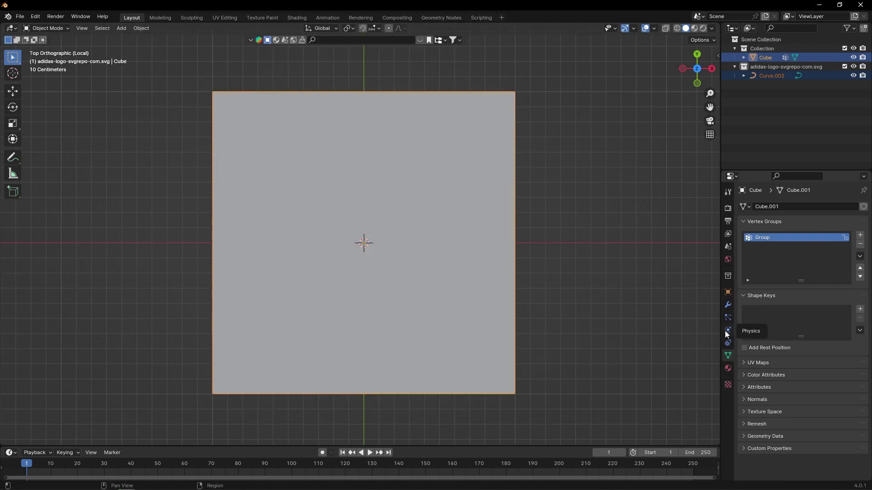
# - Enable Cloth physics, adjust quality steps, and turn on pressure at 30
pyautogui.click(726, 330)
pyautogui.click(776, 227)
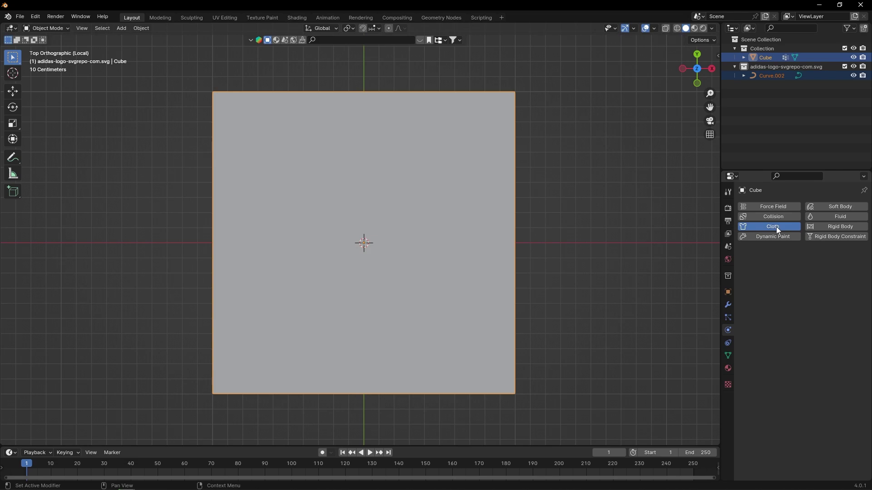
pyautogui.click(835, 266)
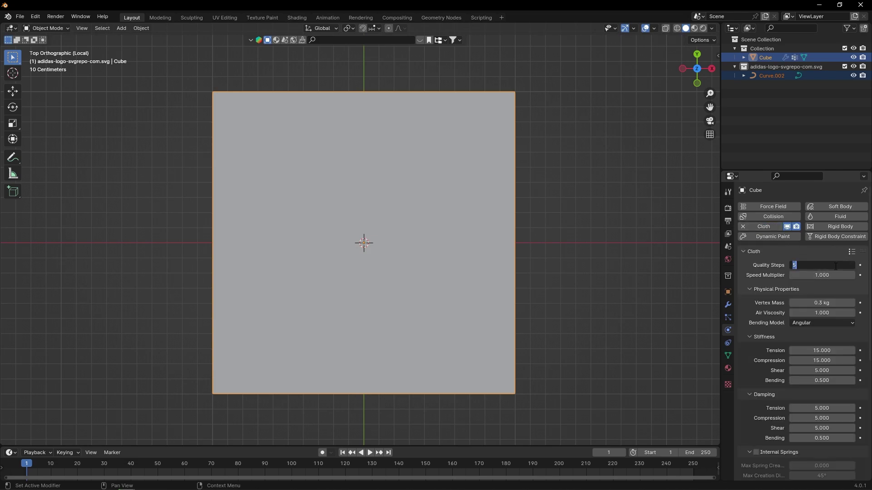
pyautogui.press('Return')
pyautogui.scroll(-7, 813, 339)
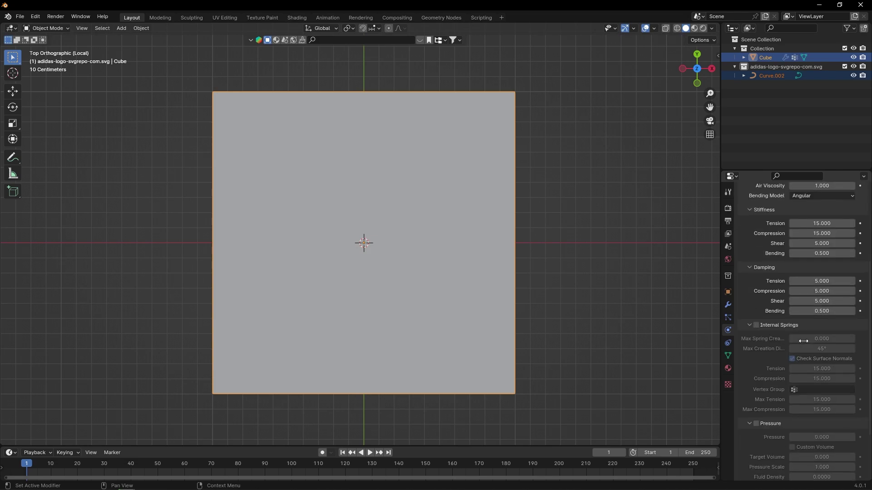
pyautogui.click(758, 355)
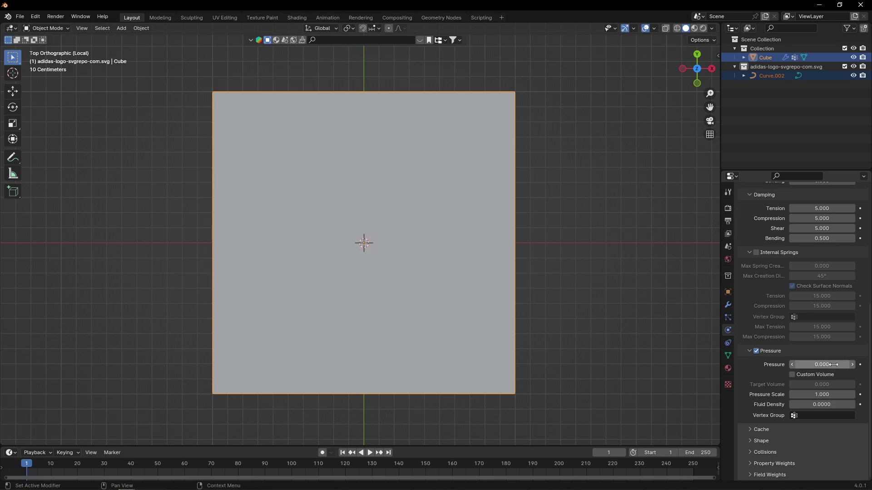
pyautogui.doubleClick(817, 366)
pyautogui.write('30')
pyautogui.press('Return')
# - Pin the cloth with Group, set shrinking factor -1, and zero gravity in Field Weights
pyautogui.click(762, 440)
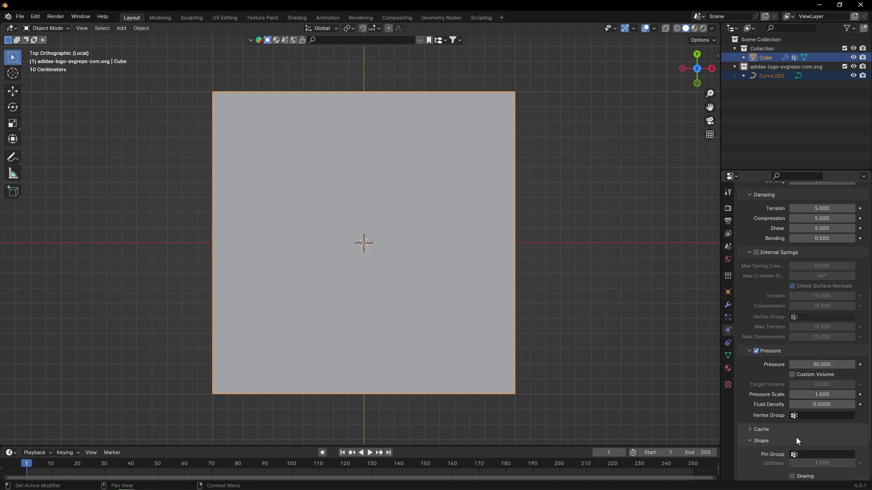
pyautogui.scroll(-3, 796, 438)
pyautogui.click(821, 385)
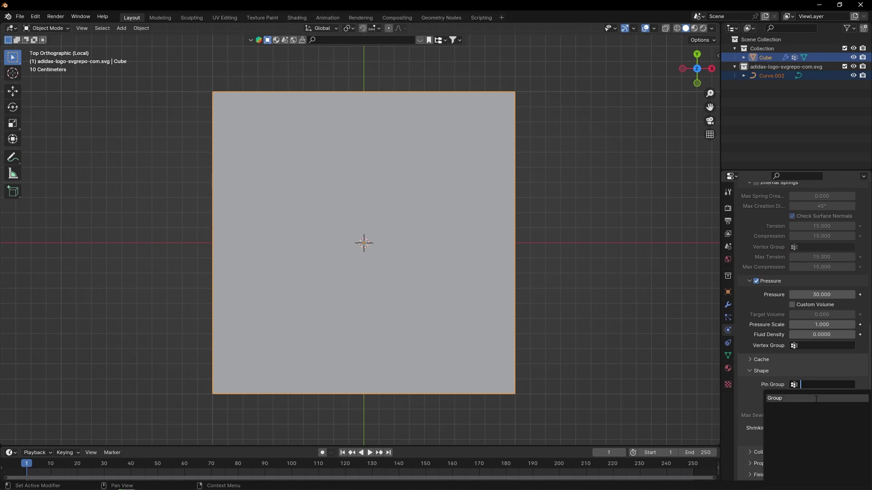
pyautogui.click(816, 399)
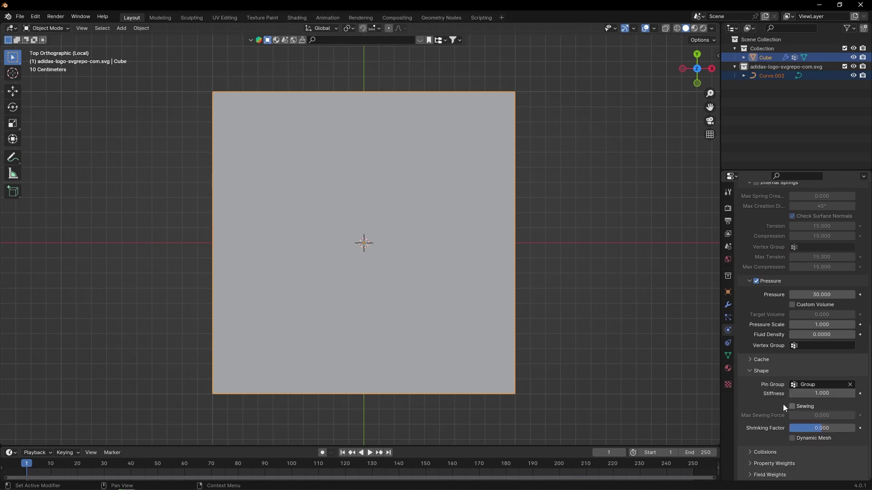
pyautogui.click(819, 429)
pyautogui.write('-1')
pyautogui.press('Return')
pyautogui.click(769, 473)
pyautogui.scroll(-1, 782, 456)
pyautogui.scroll(-2, 782, 457)
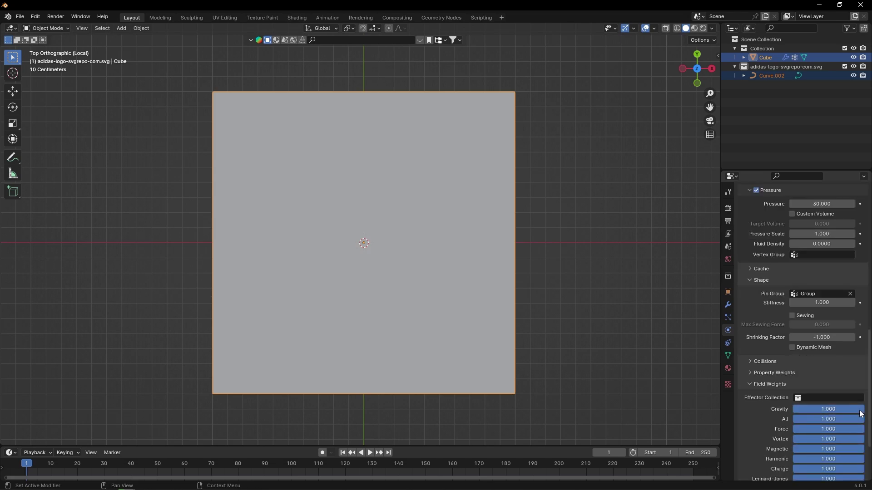
pyautogui.moveTo(836, 409); pyautogui.dragTo(478, 437)
# - Play the simulation to inflate the slab and add level-2 subdivision
pyautogui.click(370, 452)
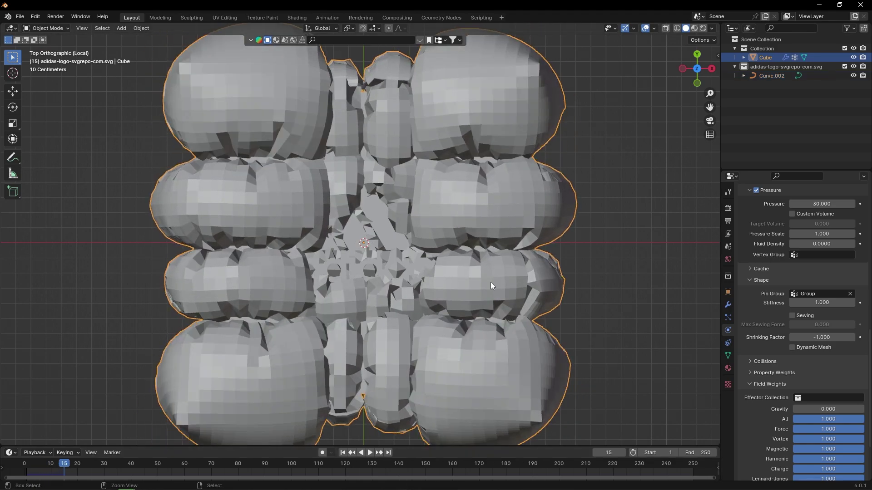
pyautogui.hotkey('ctrl', '2')
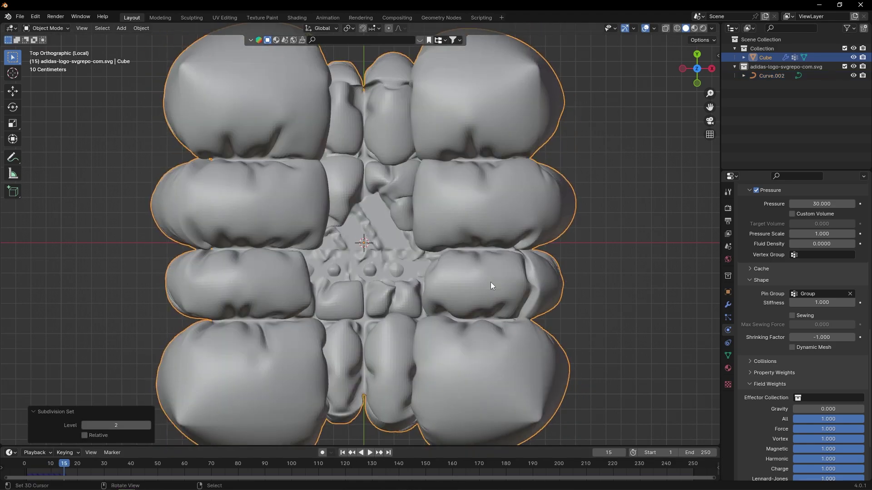
pyautogui.click(620, 252)
pyautogui.scroll(3, 463, 322)
pyautogui.scroll(2, 462, 329)
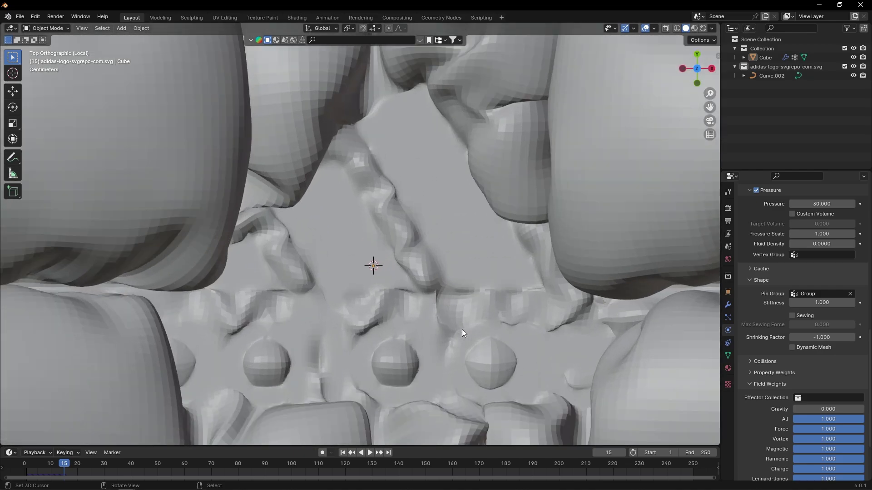
pyautogui.moveTo(462, 331)
pyautogui.mouseDown(button='middle')
pyautogui.moveTo(471, 269)
pyautogui.moveTo(413, 274)
pyautogui.moveTo(487, 287)
pyautogui.mouseUp(button='middle')
# - Shade the cube smooth and view it in Material Preview
pyautogui.rightClick(617, 189)
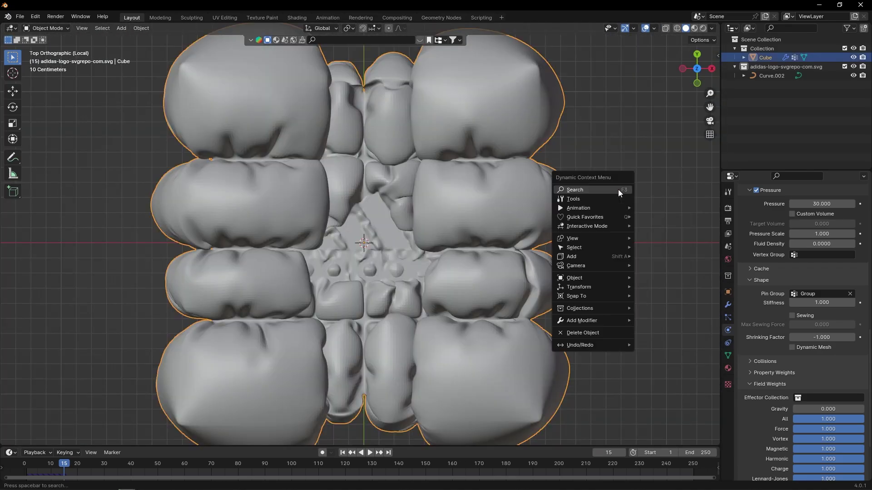
pyautogui.press('space')
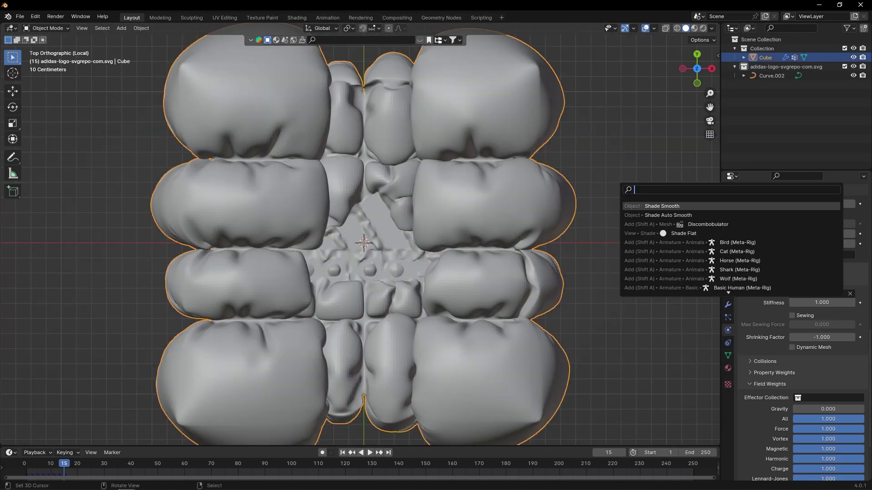
pyautogui.click(661, 206)
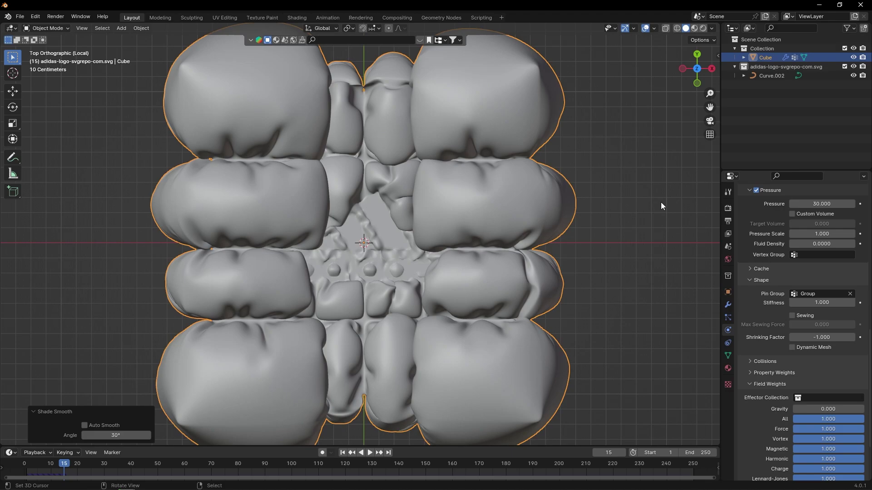
pyautogui.click(694, 29)
pyautogui.click(524, 202)
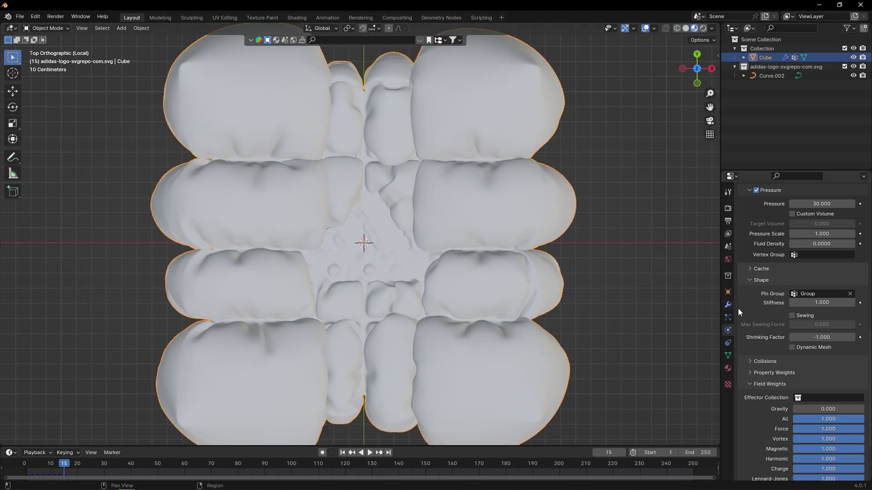
pyautogui.click(729, 369)
pyautogui.scroll(2, 802, 268)
pyautogui.scroll(3, 803, 269)
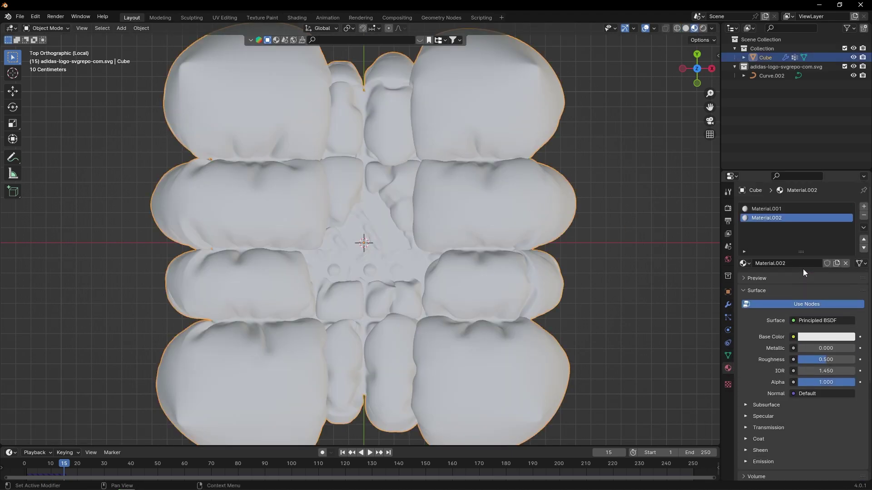
# - Make Material.001 orange with Metallic 0.11 and Roughness 0.28
pyautogui.click(765, 209)
pyautogui.click(832, 337)
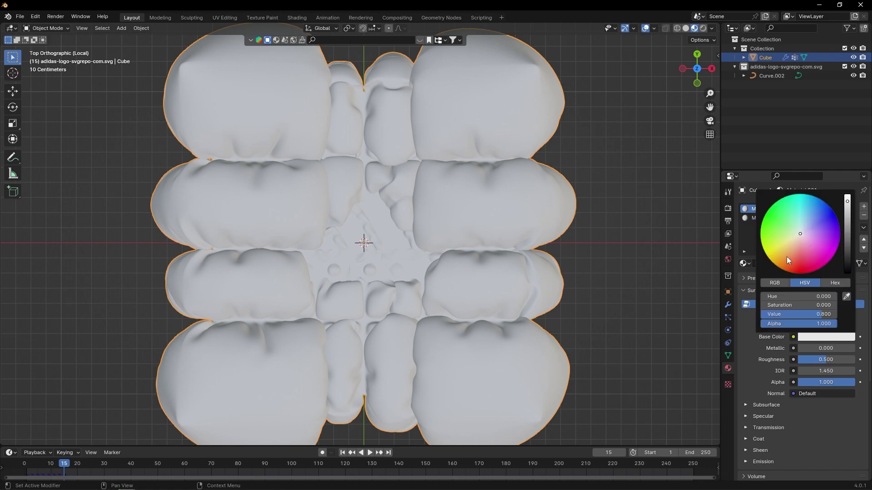
pyautogui.moveTo(786, 258); pyautogui.dragTo(784, 261)
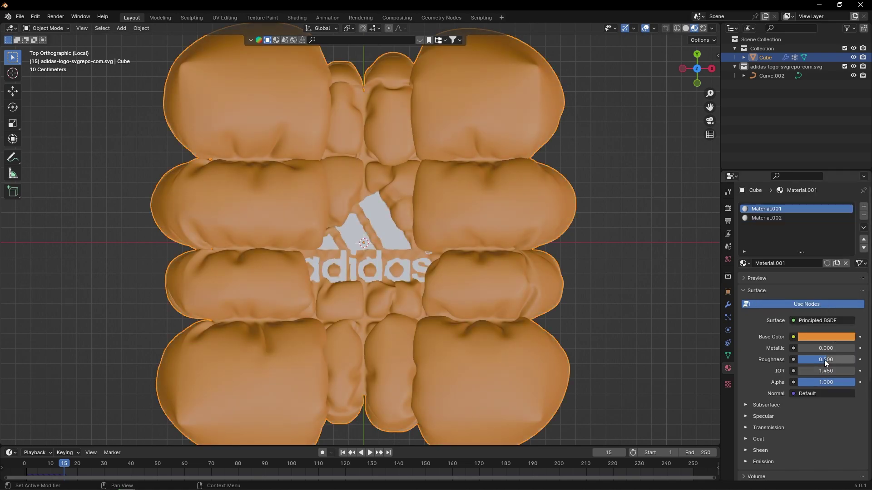
pyautogui.moveTo(826, 360)
pyautogui.mouseDown()
pyautogui.moveTo(812, 360)
pyautogui.moveTo(834, 347)
pyautogui.mouseUp()
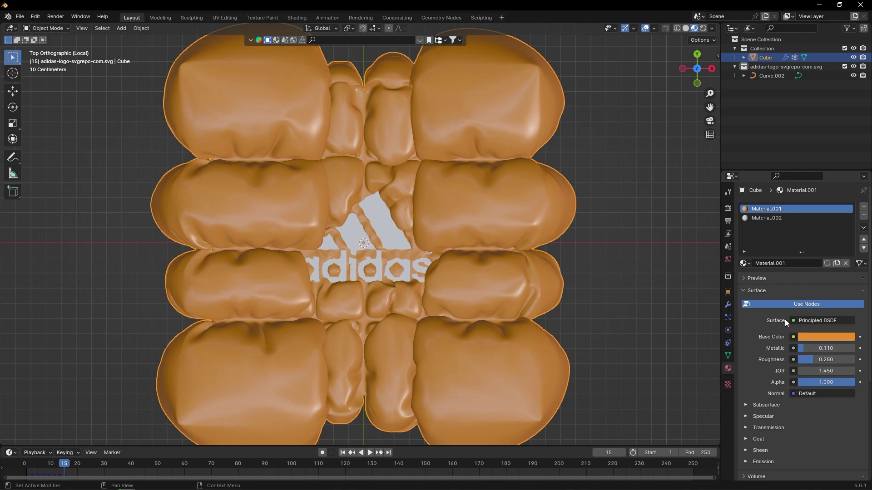
# - Darken the logo's Material.002 to nearly black
pyautogui.click(757, 219)
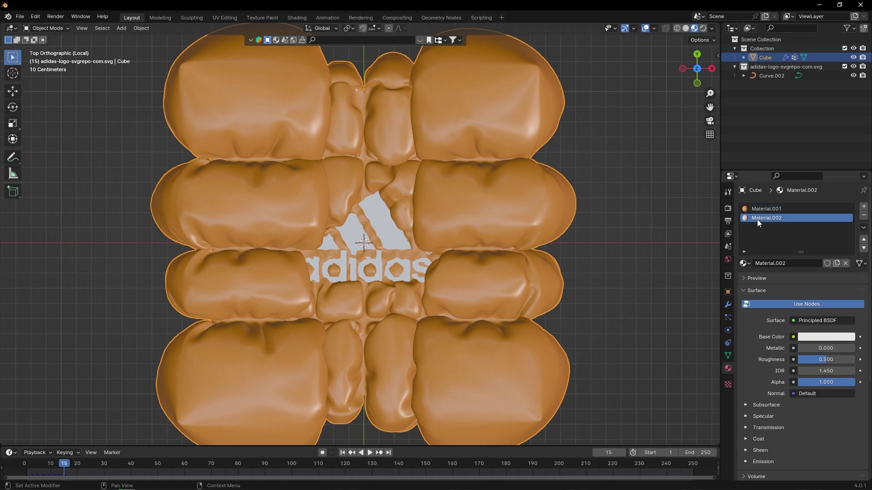
pyautogui.click(825, 337)
pyautogui.moveTo(844, 252); pyautogui.dragTo(846, 259)
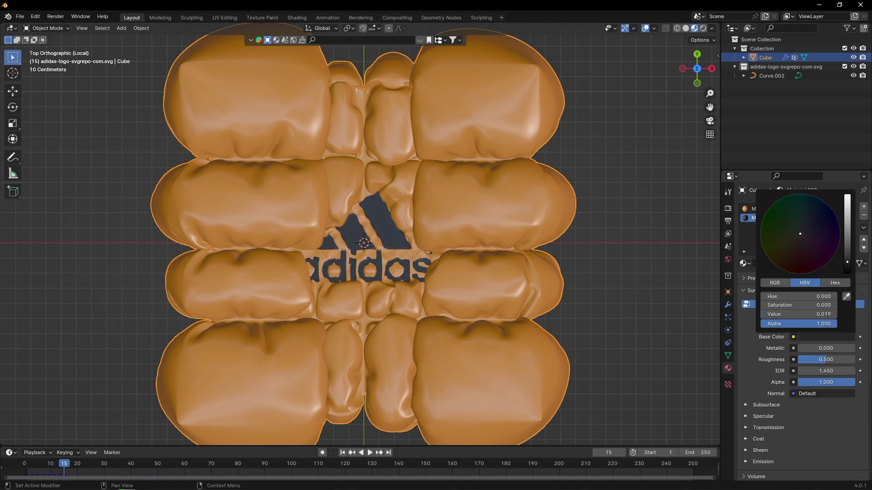
pyautogui.click(641, 276)
# - Set the cloth cube's shrinking factor to -0.1
pyautogui.click(369, 453)
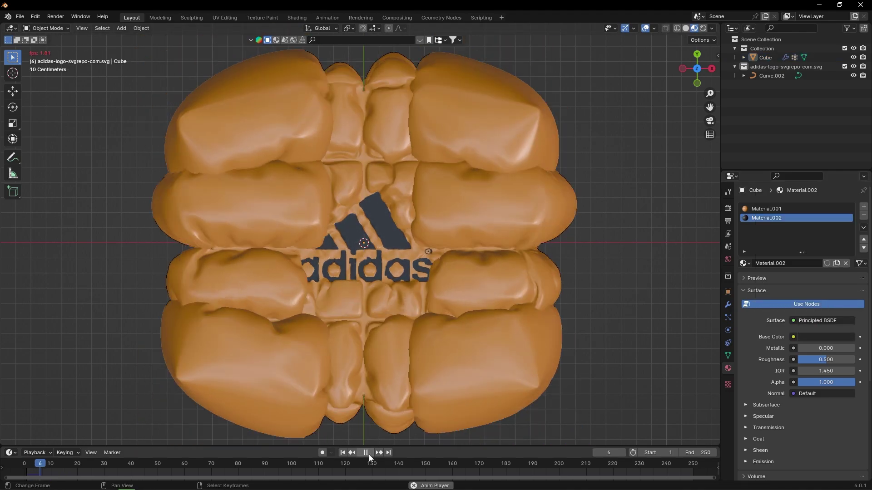
pyautogui.click(490, 328)
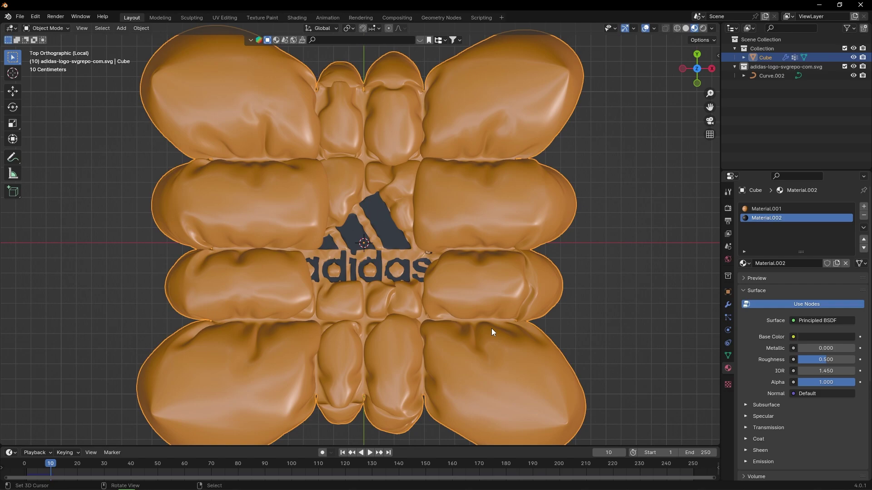
pyautogui.click(725, 331)
pyautogui.scroll(-5, 758, 417)
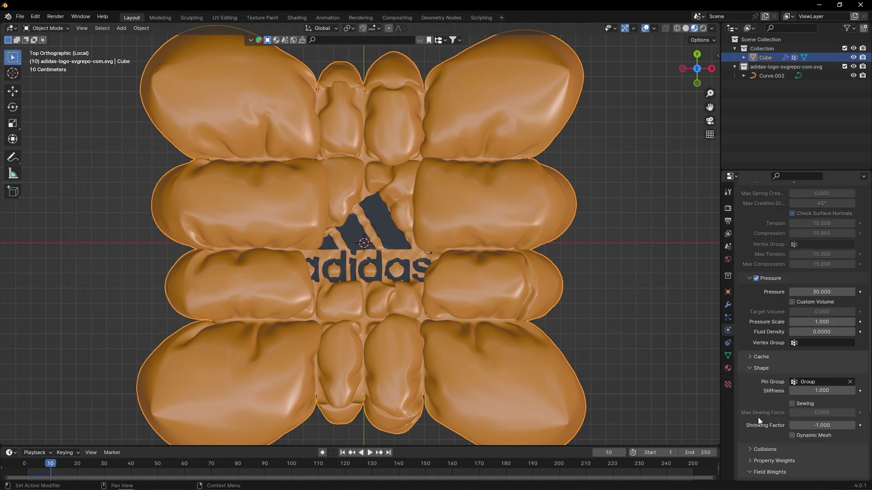
pyautogui.click(757, 418)
pyautogui.scroll(-2, 758, 418)
pyautogui.scroll(1, 759, 418)
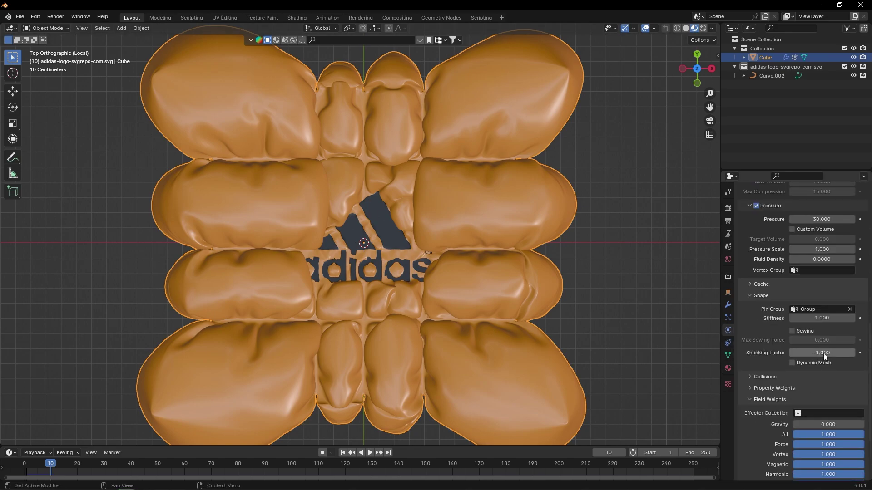
pyautogui.doubleClick(823, 354)
pyautogui.write('-0.5')
pyautogui.press('Return')
# - Replay the simulation and orbit to check the tighter pillows
pyautogui.click(369, 452)
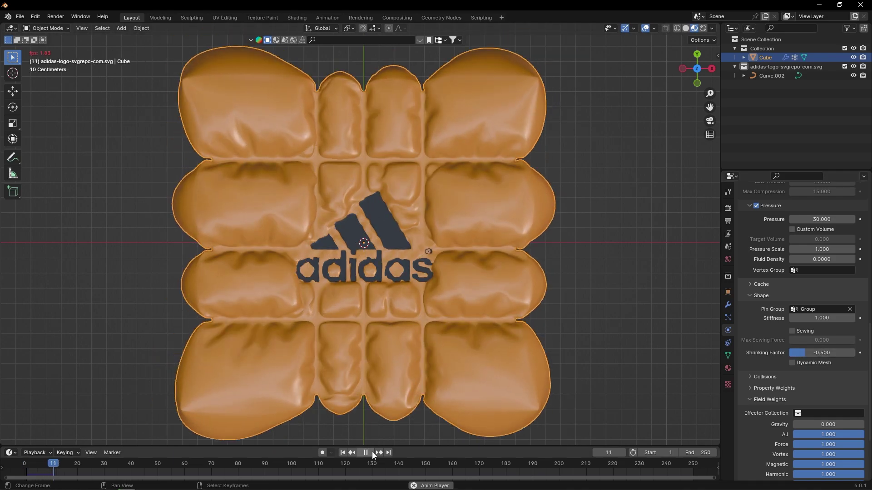
pyautogui.press('space')
pyautogui.moveTo(370, 311)
pyautogui.mouseDown(button='middle')
pyautogui.moveTo(349, 256)
pyautogui.moveTo(268, 279)
pyautogui.moveTo(311, 284)
pyautogui.mouseUp(button='middle')
# - Keyframe the cloth shrinking factor at -0.1 on the early frame and advance to frame 40
pyautogui.click(860, 407)
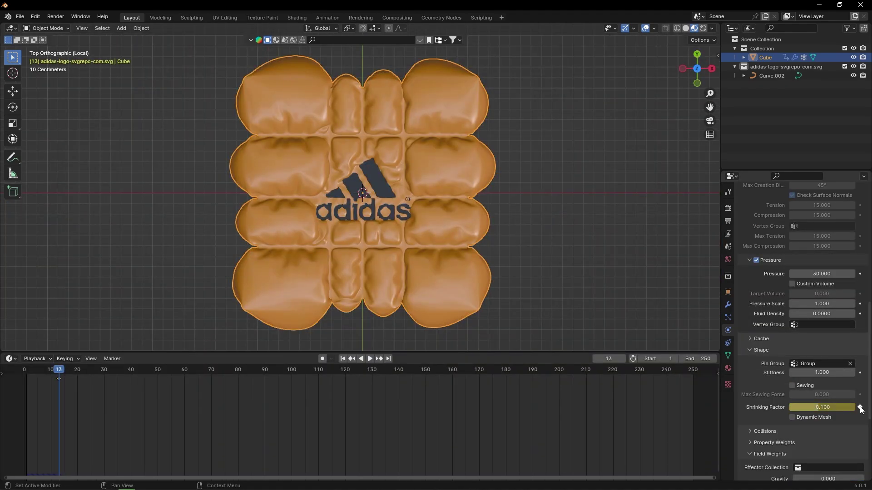
pyautogui.press('space')
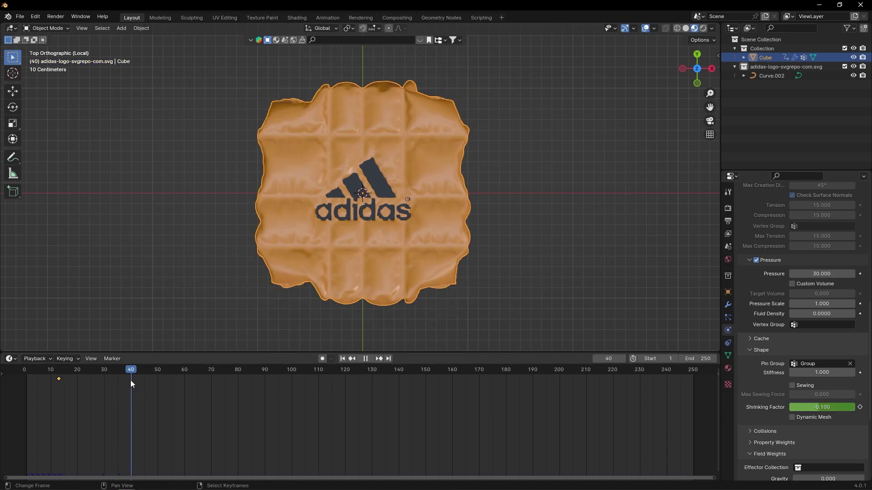
pyautogui.press('space')
# - Keyframe a -0.5 shrinking factor at frame 40 and replay the inflation from the start
pyautogui.click(830, 407)
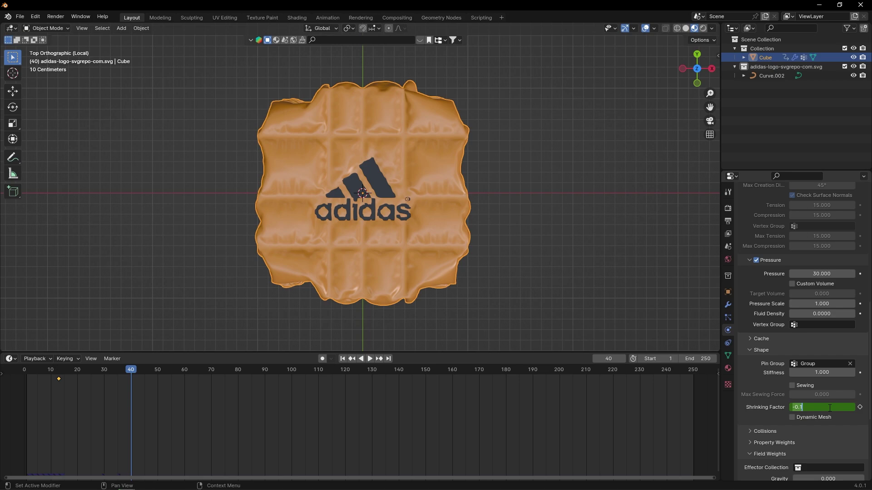
pyautogui.write('-')
pyautogui.press('Return')
pyautogui.hotkey('shift', 'Left')
pyautogui.click(370, 358)
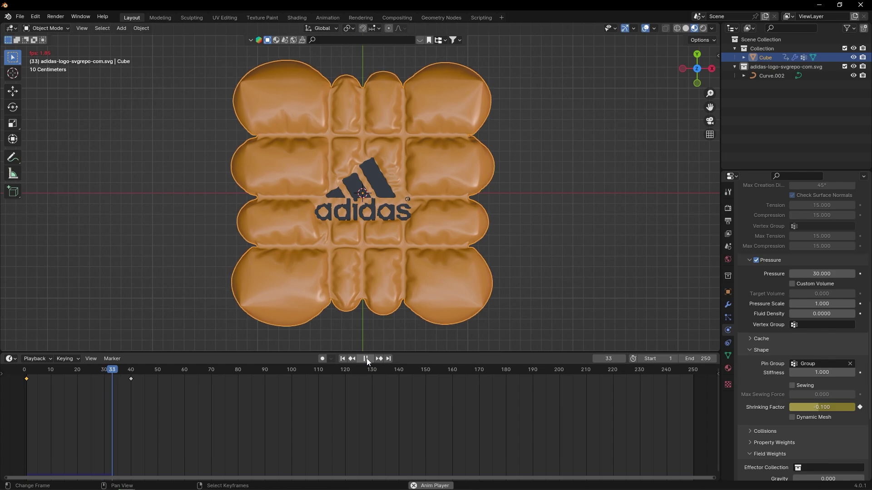
pyautogui.moveTo(103, 372)
pyautogui.mouseDown()
pyautogui.moveTo(70, 374)
pyautogui.moveTo(90, 377)
pyautogui.mouseUp()
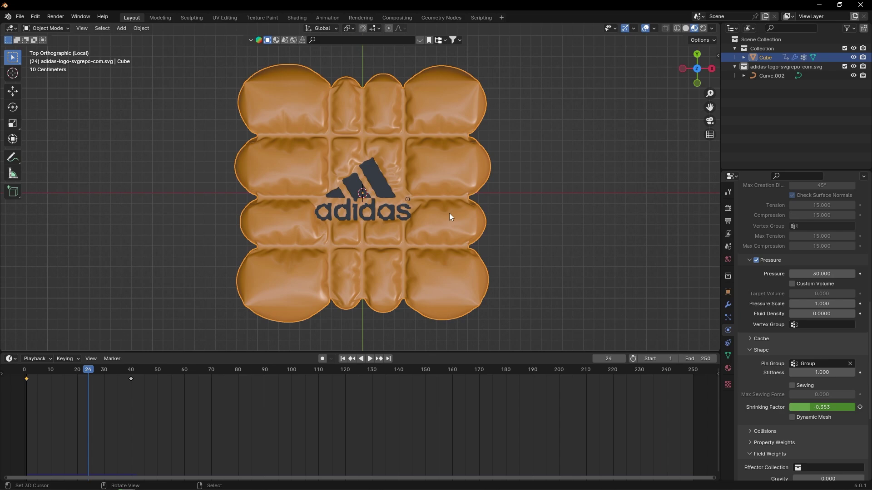
# - Copy the orange hex code E78E2F from the cloth material Material.001
pyautogui.click(728, 369)
pyautogui.scroll(5, 784, 327)
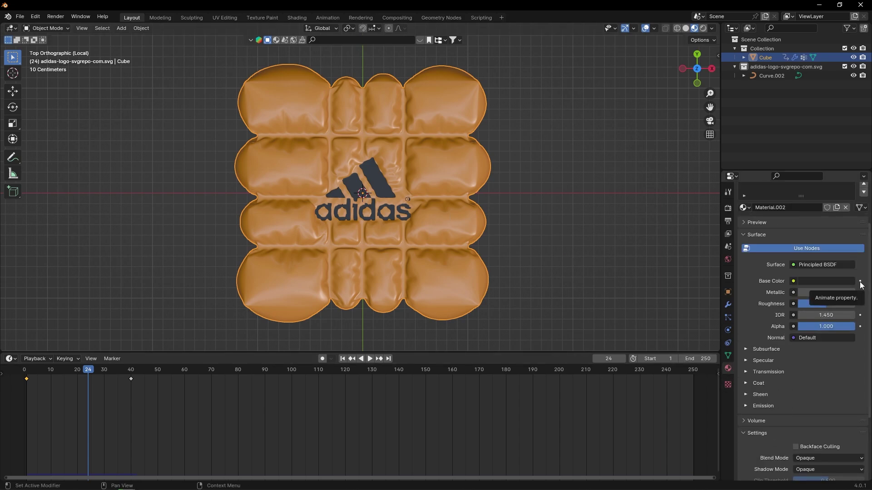
pyautogui.scroll(3, 794, 286)
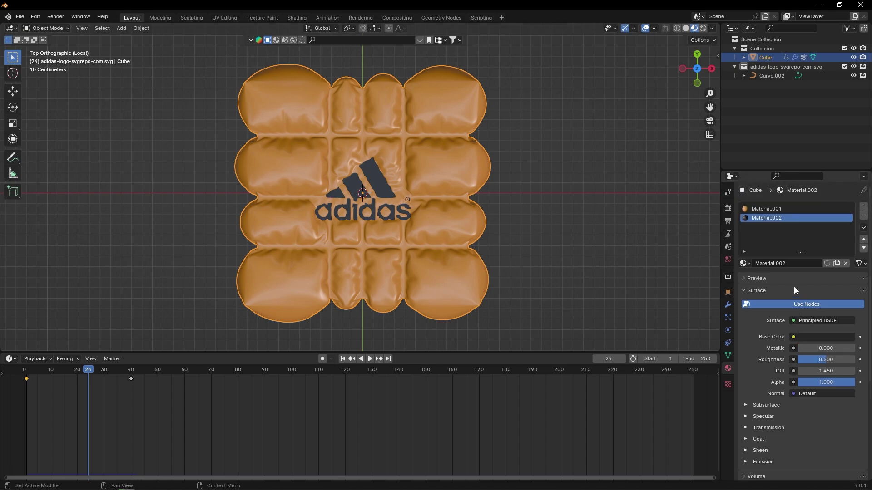
pyautogui.click(765, 209)
pyautogui.click(833, 334)
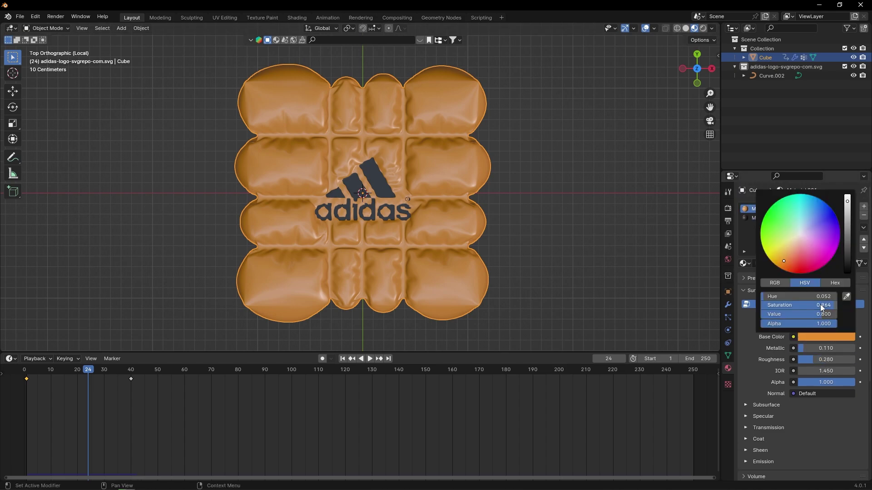
pyautogui.click(835, 283)
pyautogui.click(805, 297)
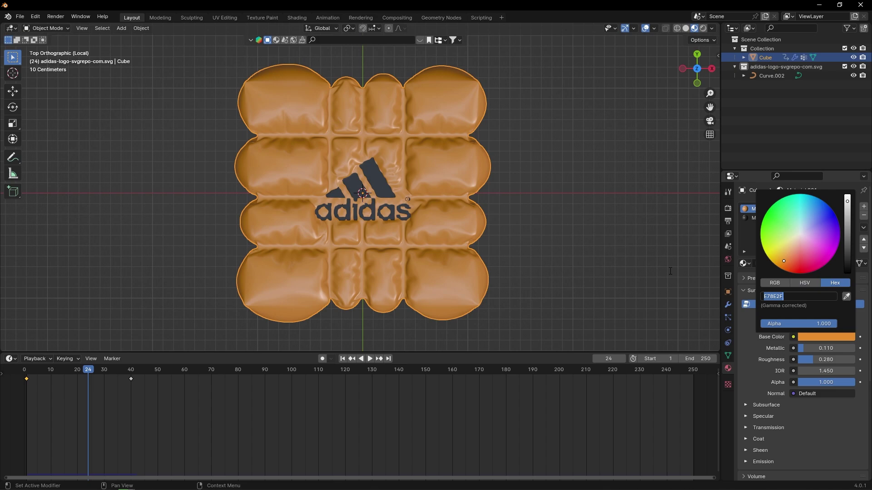
pyautogui.press('Return')
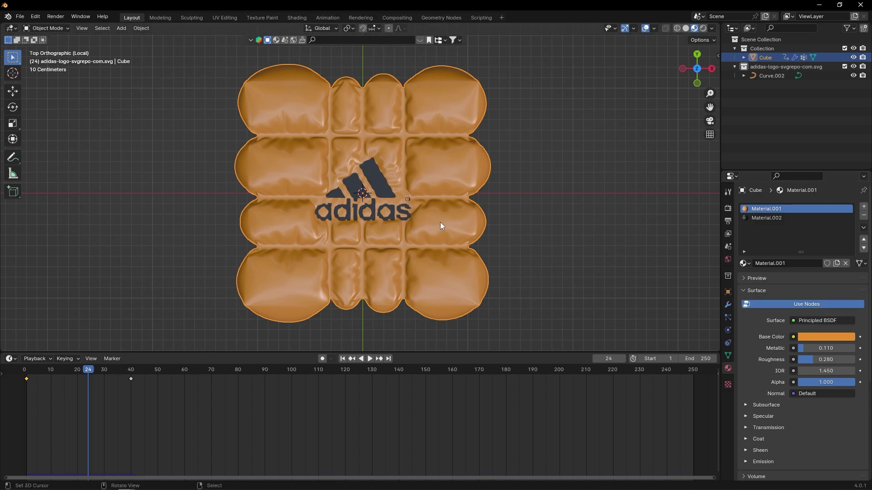
# - Keyframe Material.002's dark Base Color, move that key to frame 40, and paste orange E78E2F
pyautogui.click(757, 219)
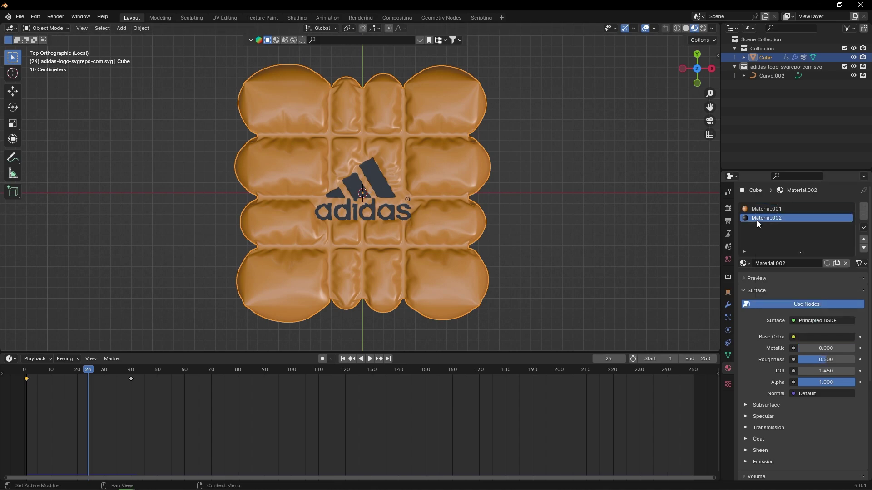
pyautogui.click(861, 341)
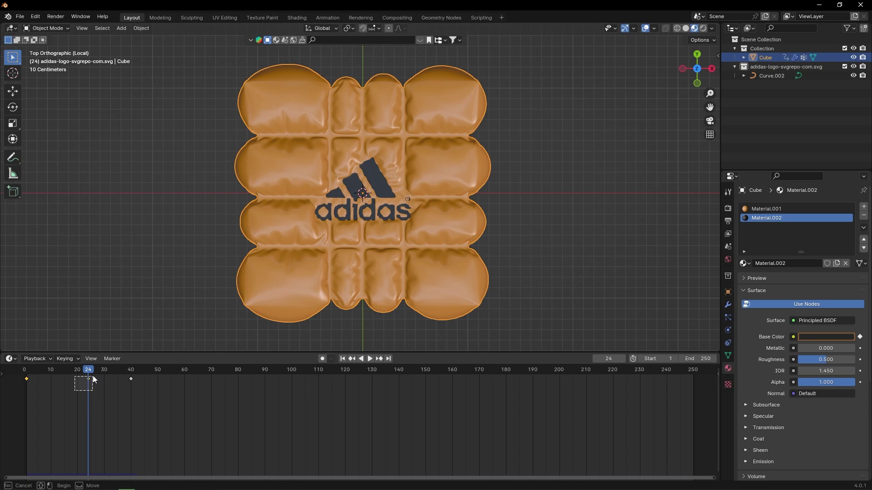
pyautogui.press('g')
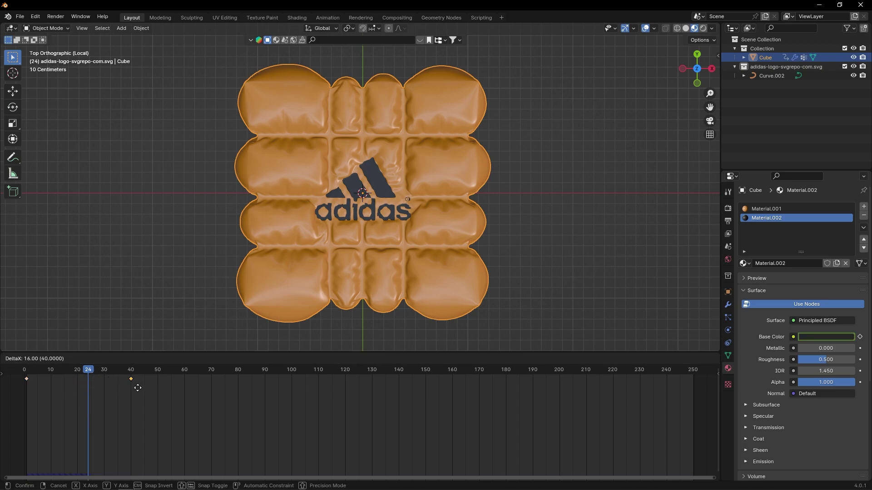
pyautogui.click(134, 392)
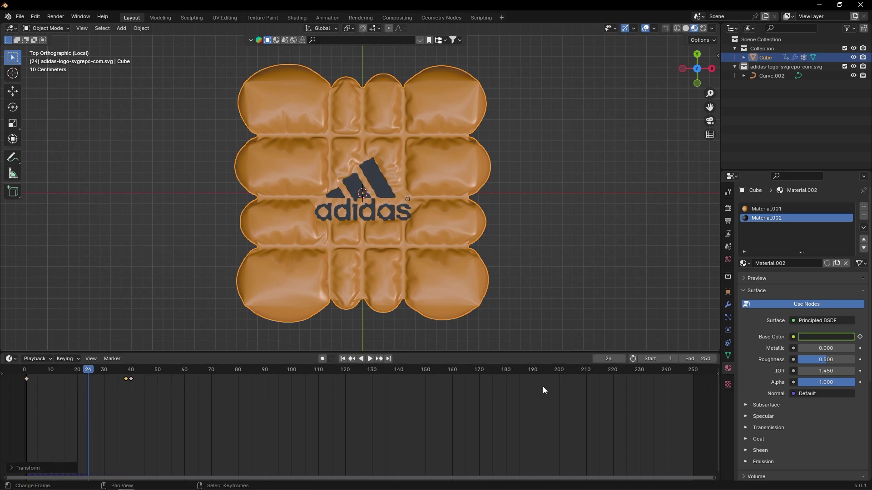
pyautogui.click(841, 337)
pyautogui.click(798, 296)
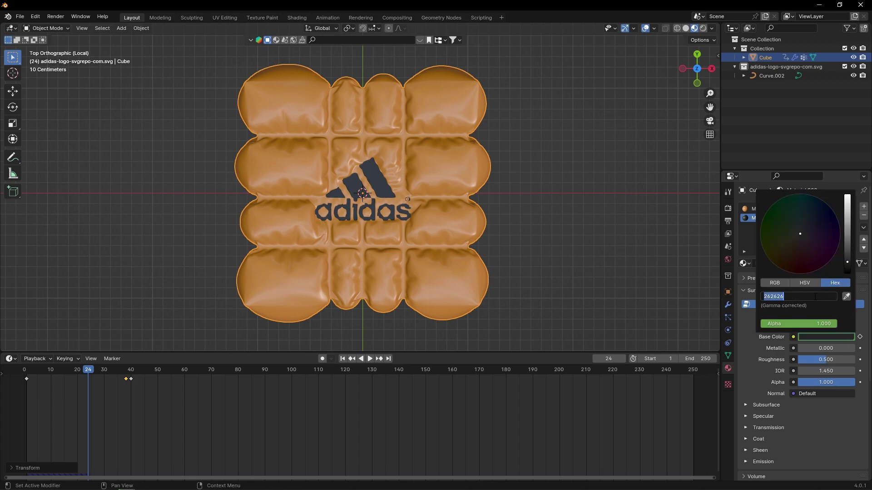
pyautogui.write('E78E2F')
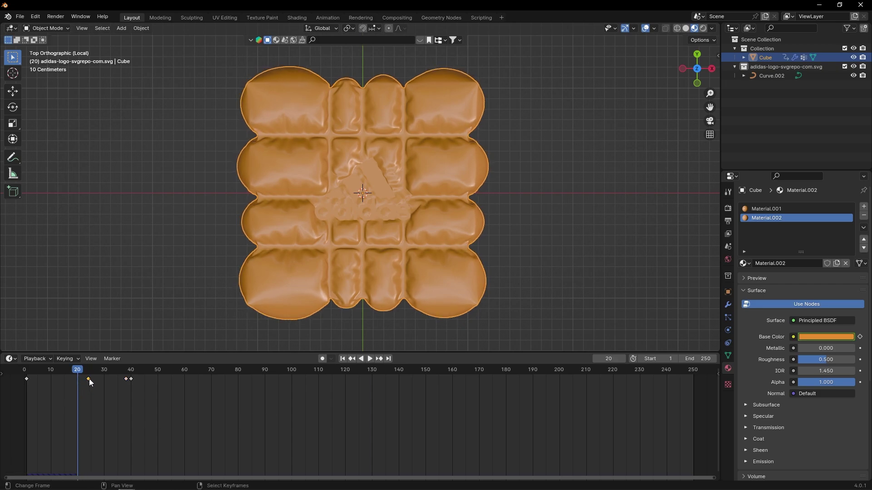
# - Drag the orange Base Color keyframe from frame 24 to 20 and play the animation
pyautogui.moveTo(89, 379); pyautogui.dragTo(77, 380)
pyautogui.click(367, 360)
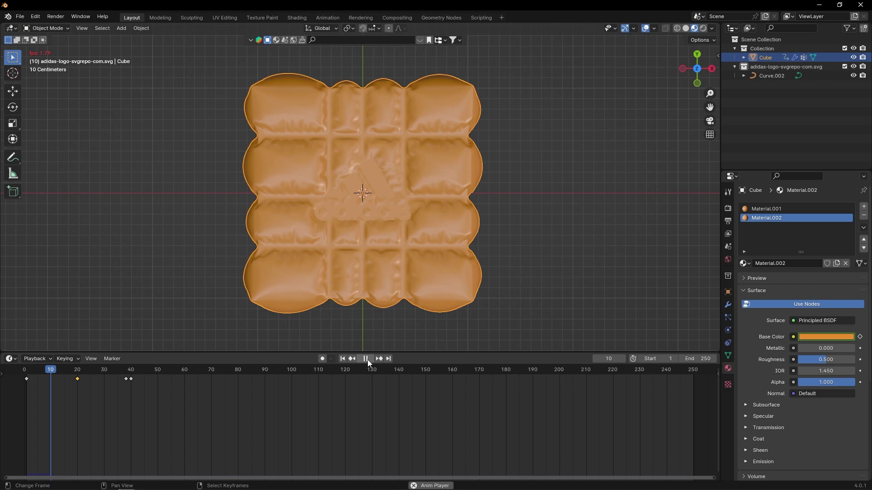